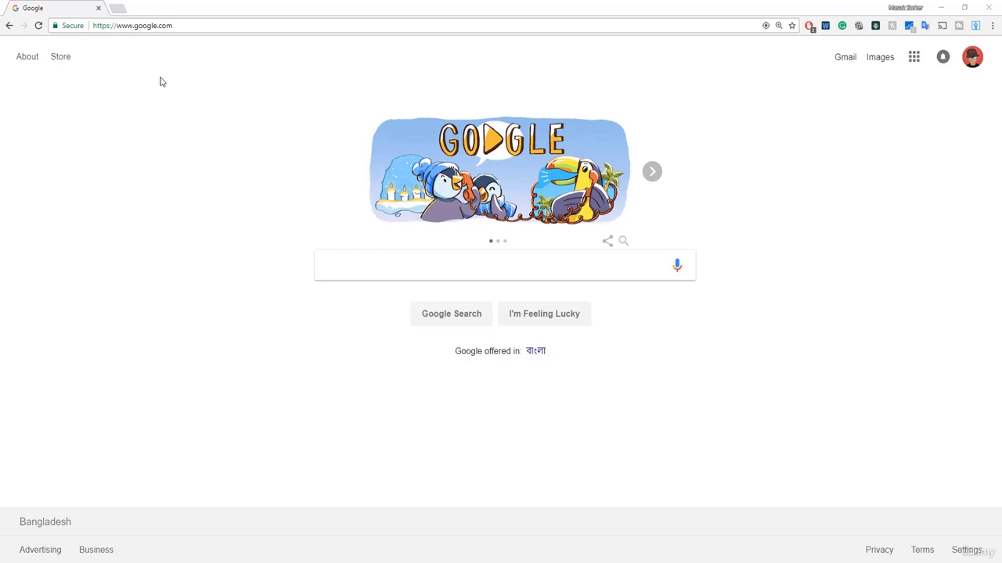
# Search Google for 'merch by amazon' and bring up the context menu on the official Merch by Amazon result.
pyautogui.click(340, 269)
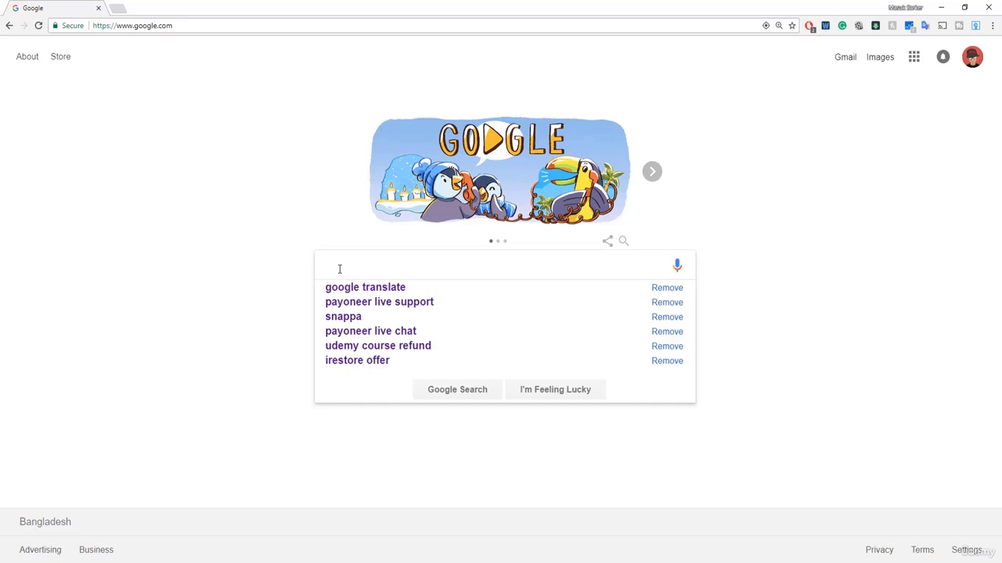
pyautogui.write('merch by')
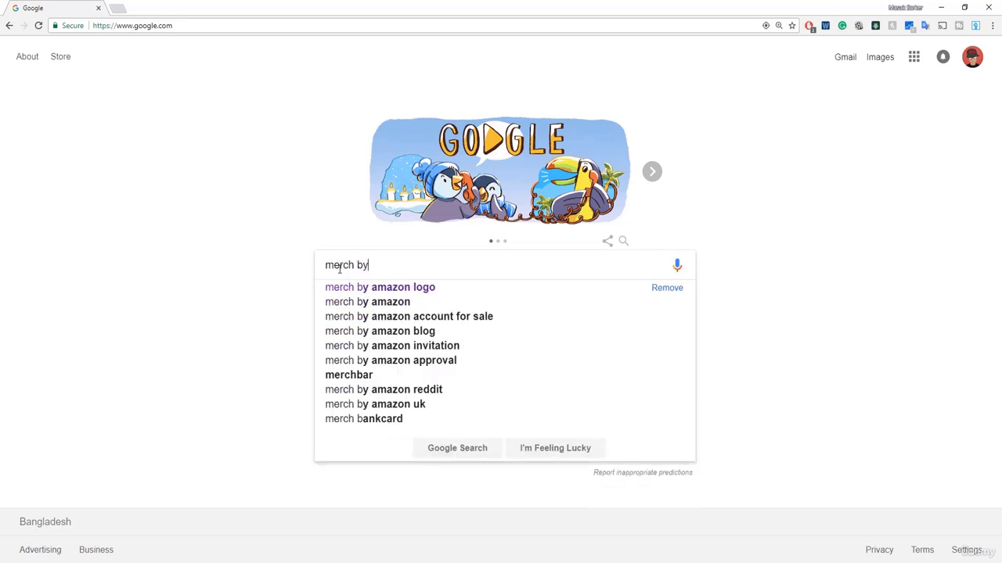
pyautogui.write(' amazon')
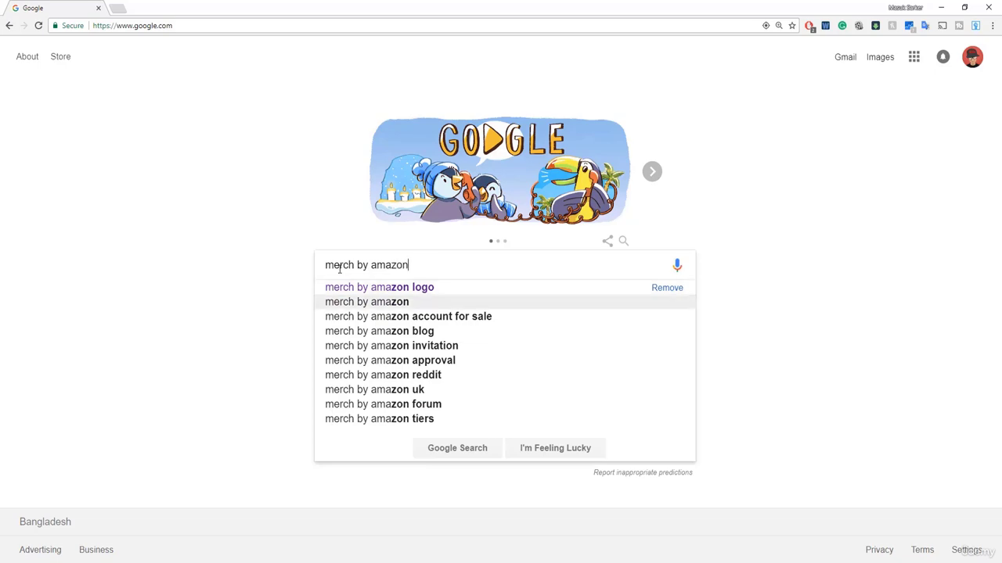
pyautogui.press('Return')
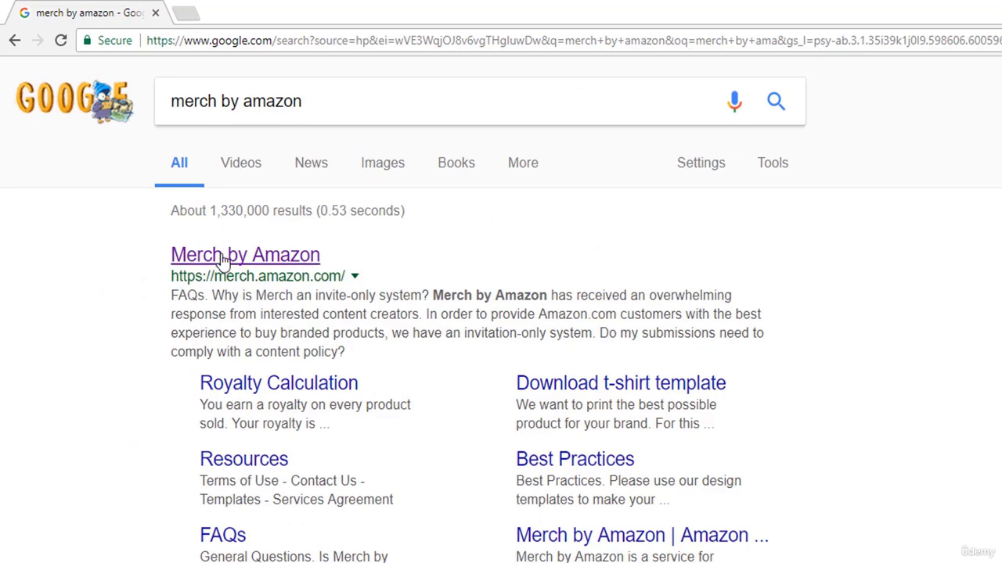
pyautogui.rightClick(223, 257)
# Open the Merch by Amazon landing page in a new tab and scroll through its features and FAQs.
pyautogui.click(261, 272)
pyautogui.click(136, 7)
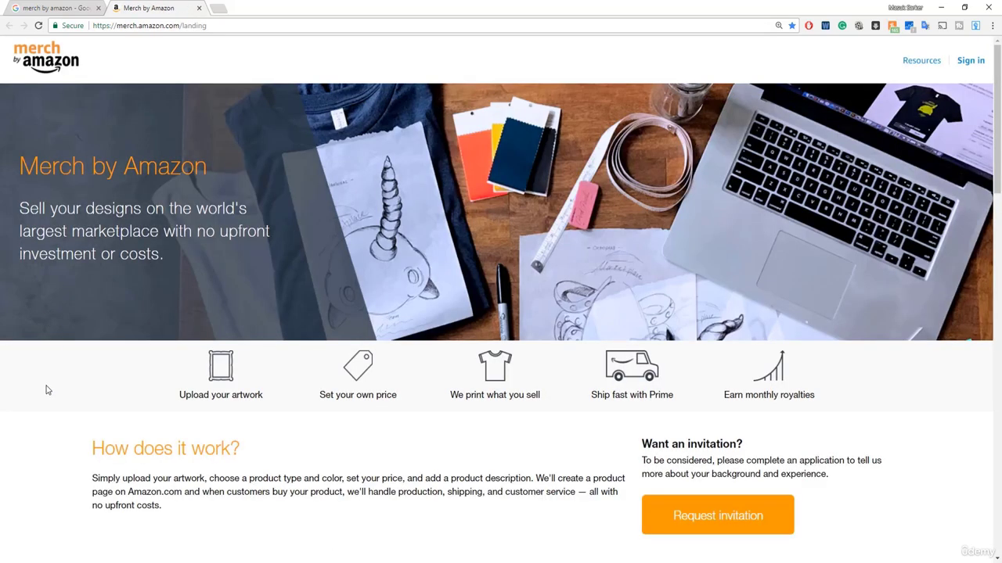
pyautogui.scroll(-5, 46, 390)
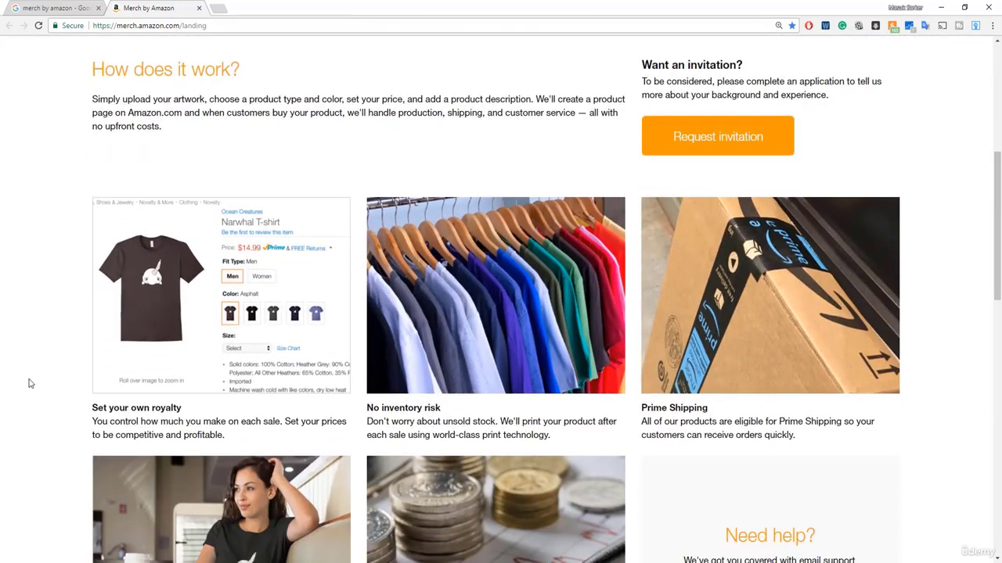
pyautogui.scroll(-1, 26, 388)
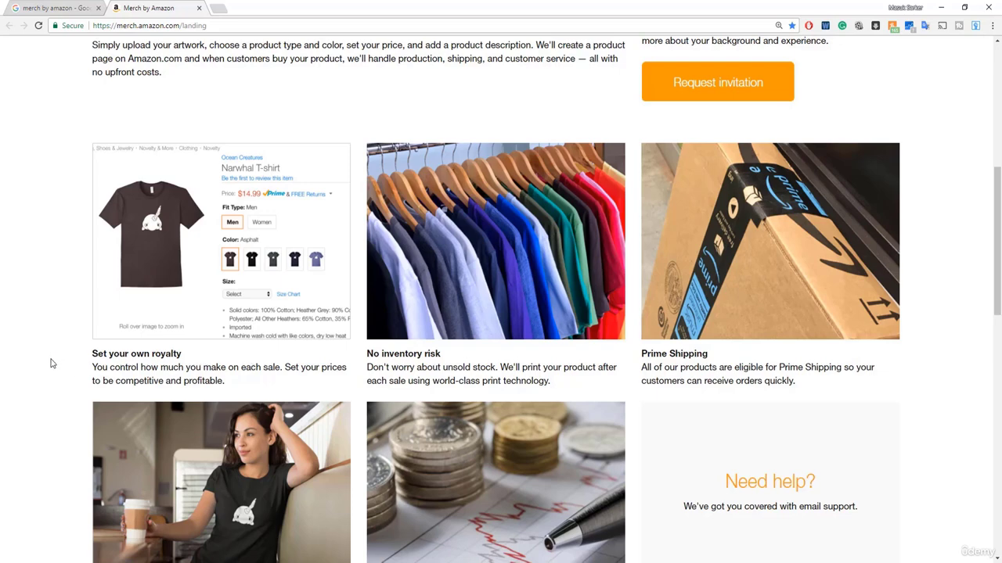
pyautogui.scroll(-1, 52, 361)
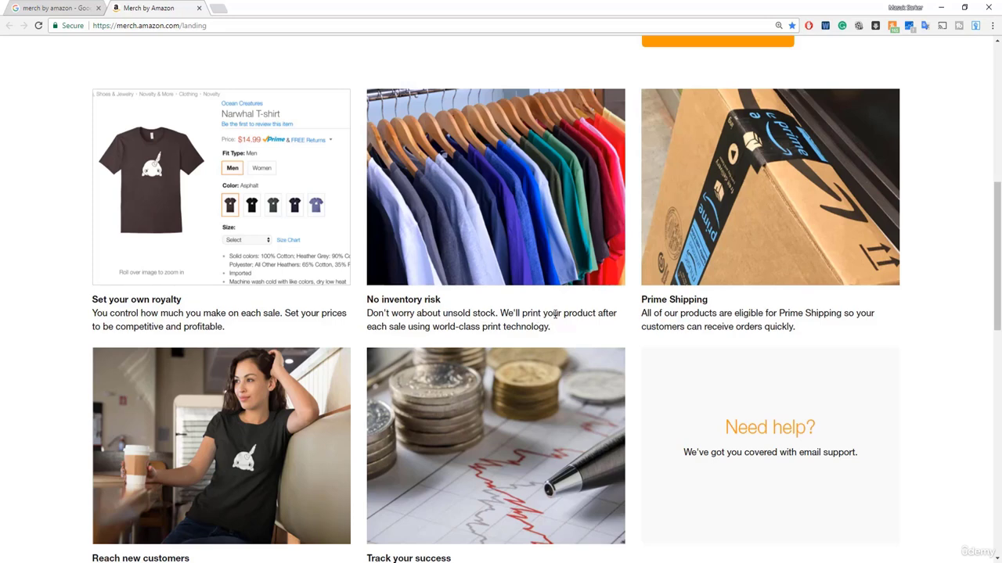
pyautogui.scroll(-1, 589, 316)
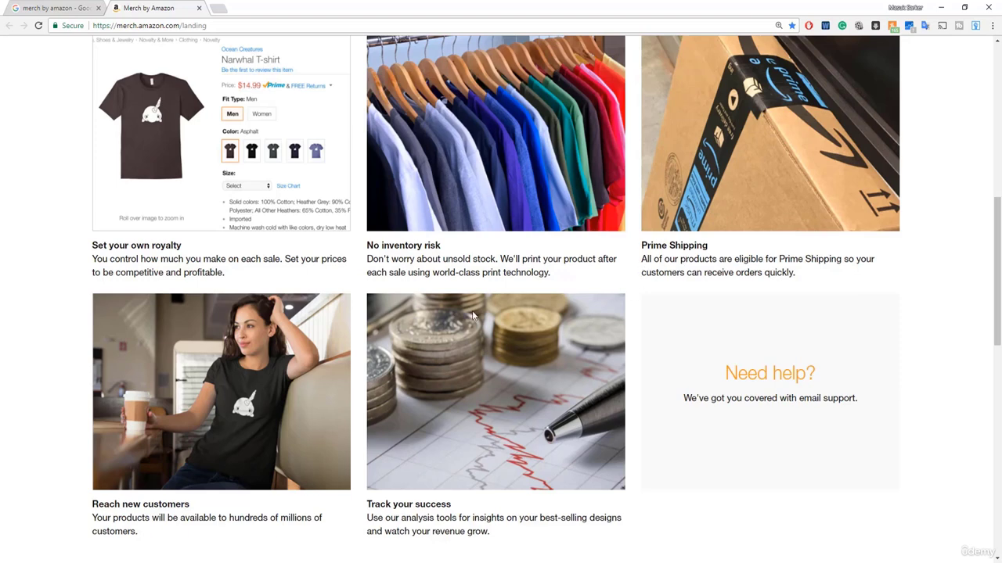
pyautogui.scroll(-2, 474, 316)
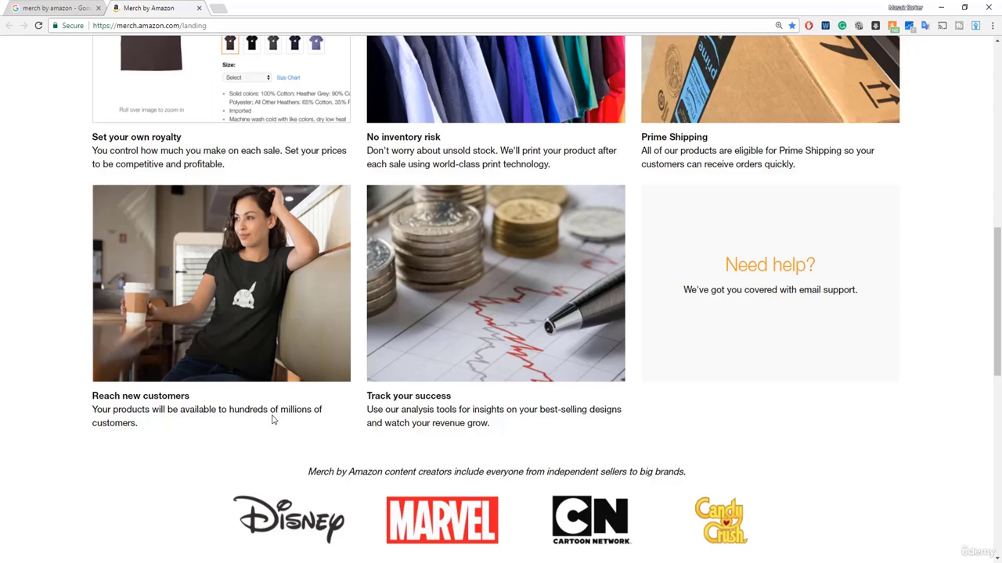
pyautogui.scroll(-4, 213, 430)
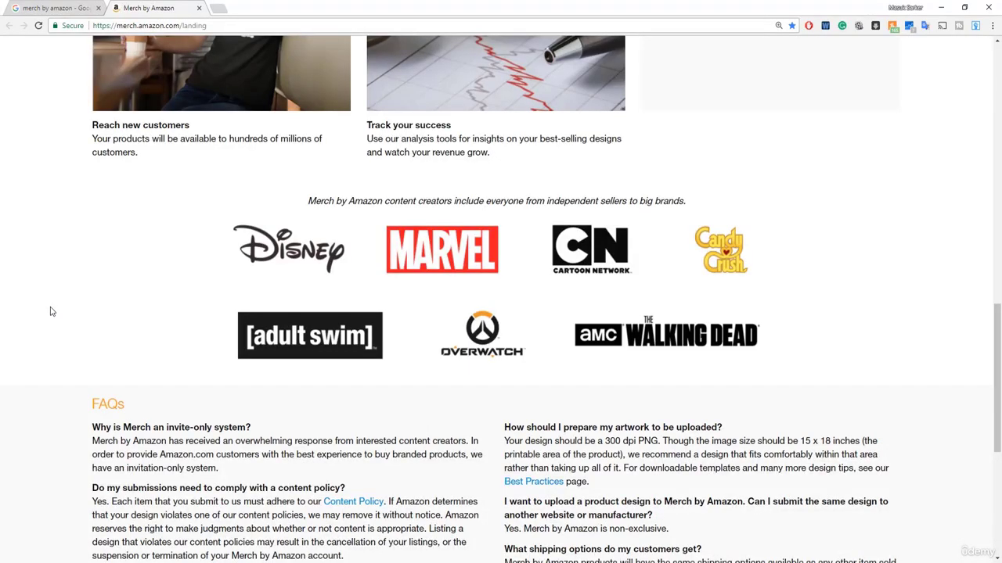
pyautogui.scroll(10, 51, 312)
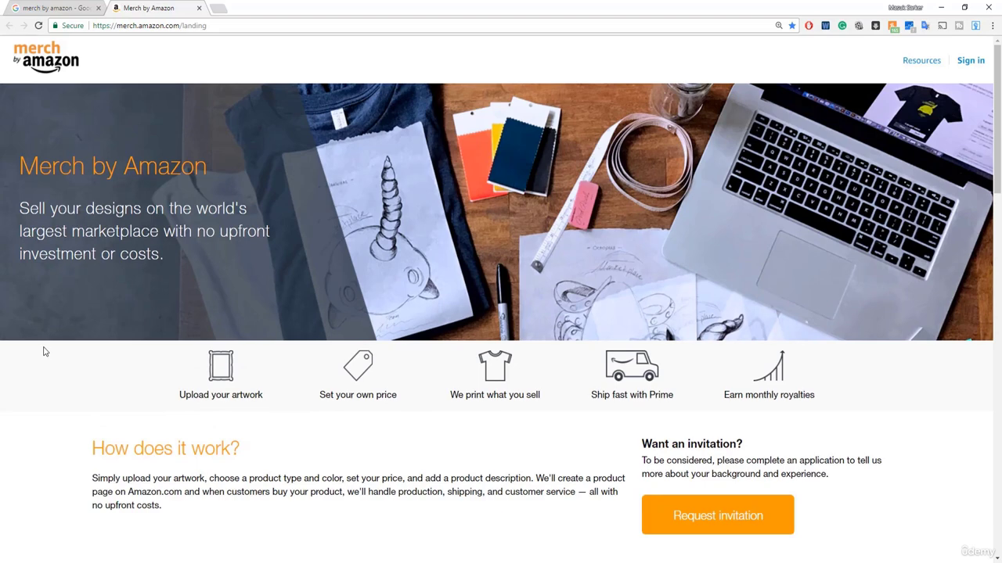
pyautogui.scroll(-2, 45, 352)
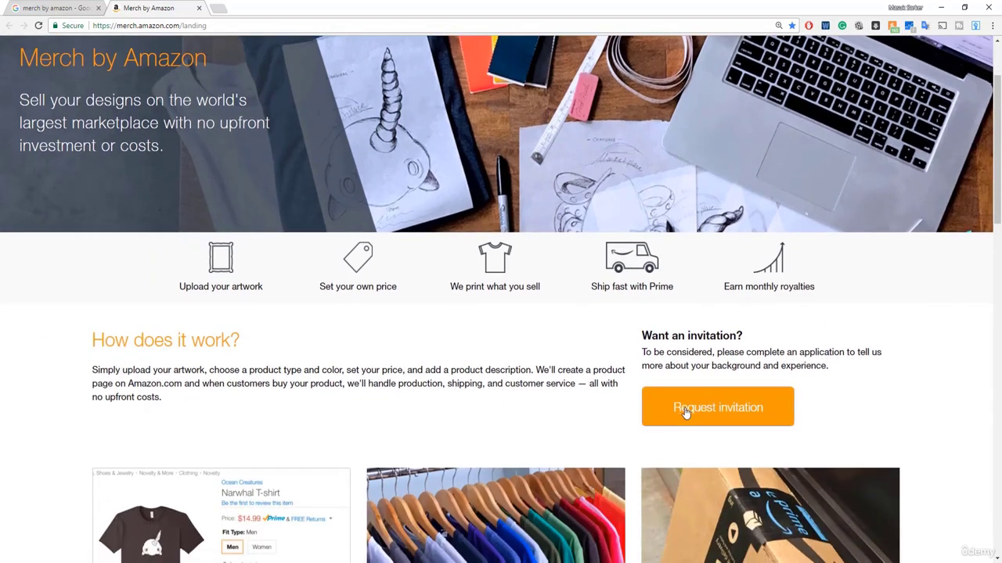
# Request an invitation and create a new Amazon account with the applicant's name, e-mail and a matching password.
pyautogui.click(682, 413)
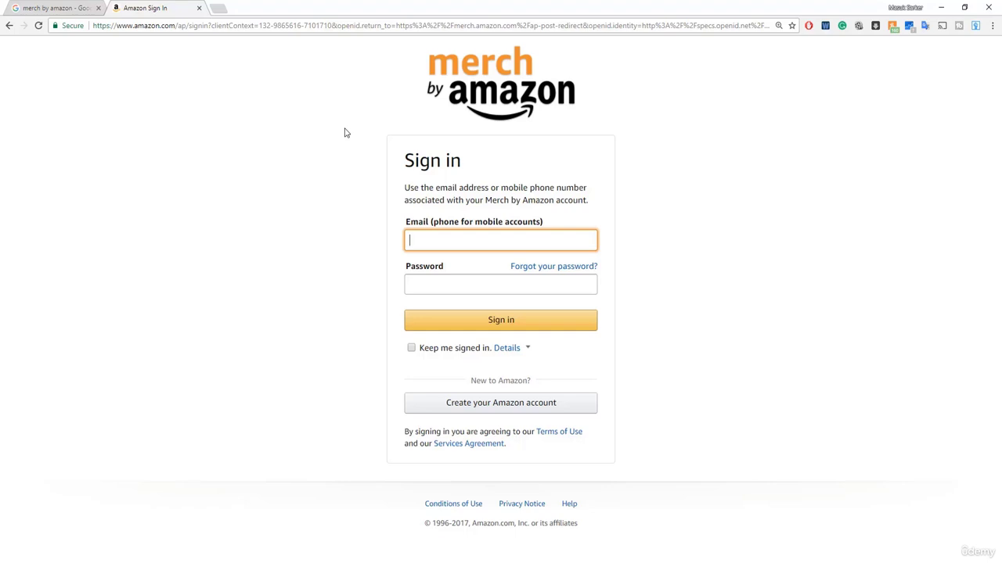
pyautogui.click(462, 406)
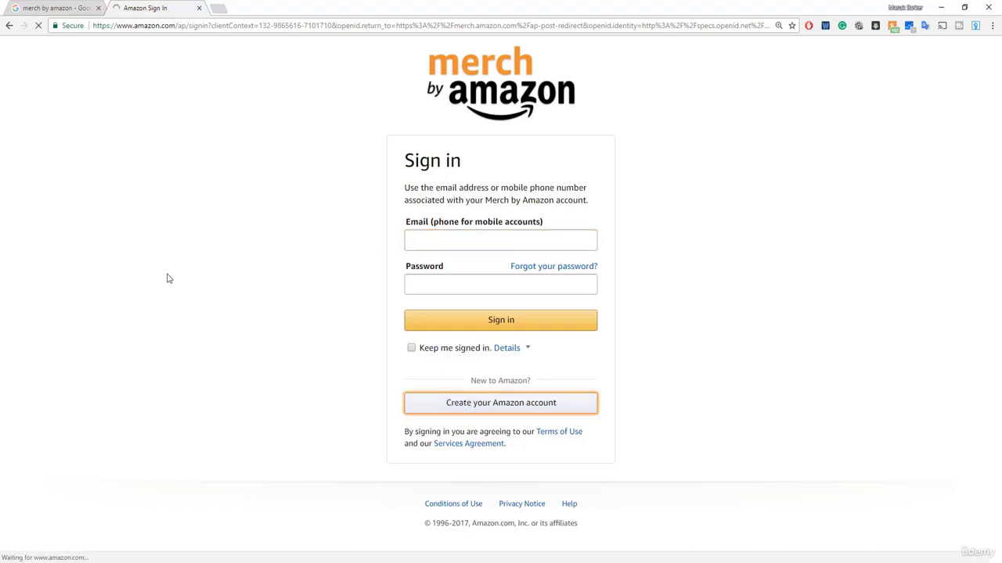
pyautogui.click(426, 204)
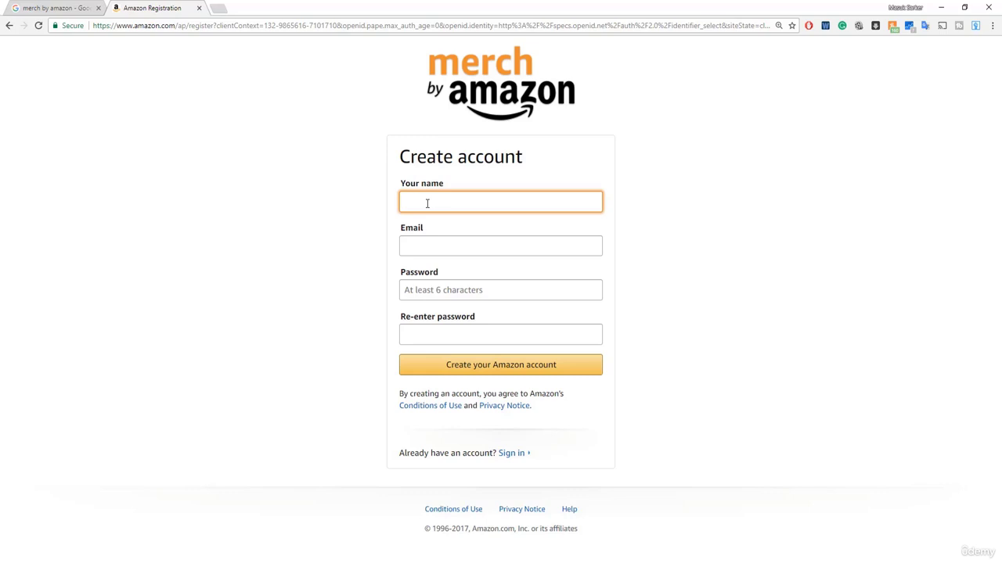
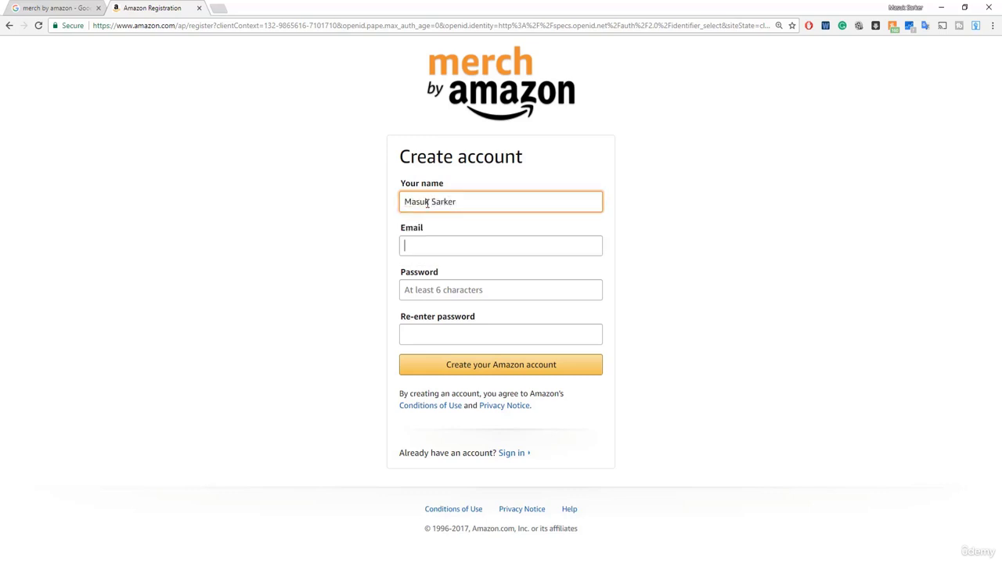
pyautogui.press('Tab')
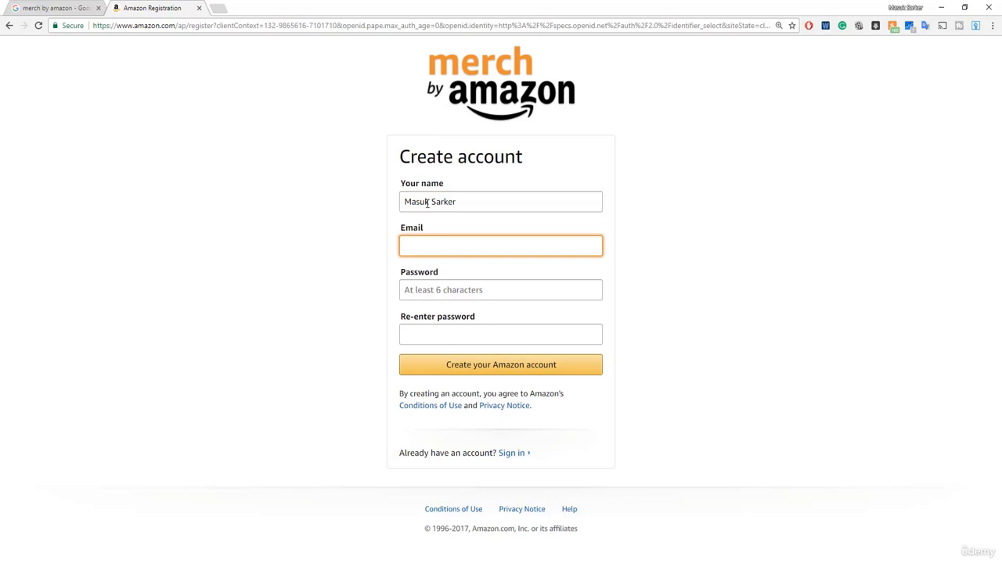
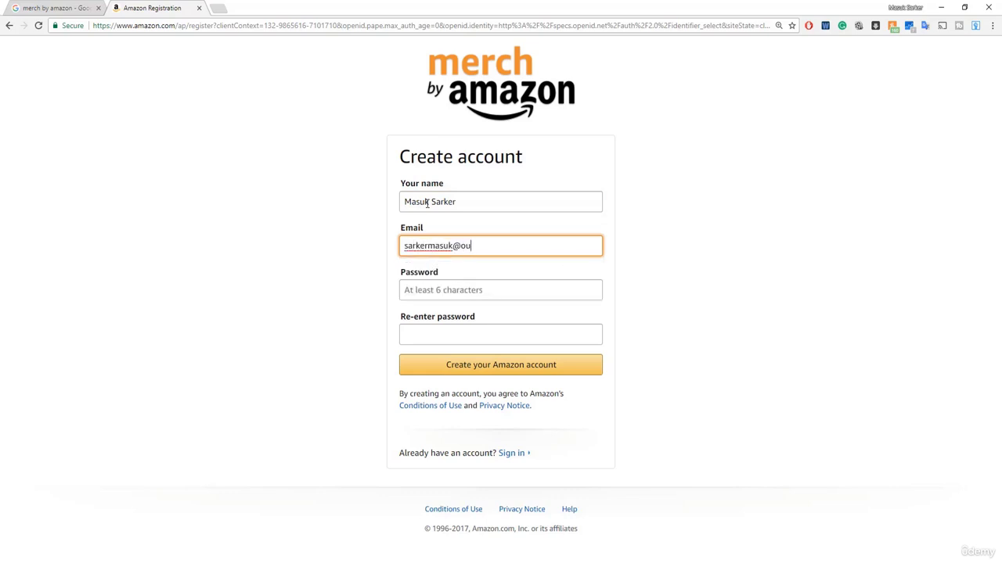
pyautogui.press('Tab')
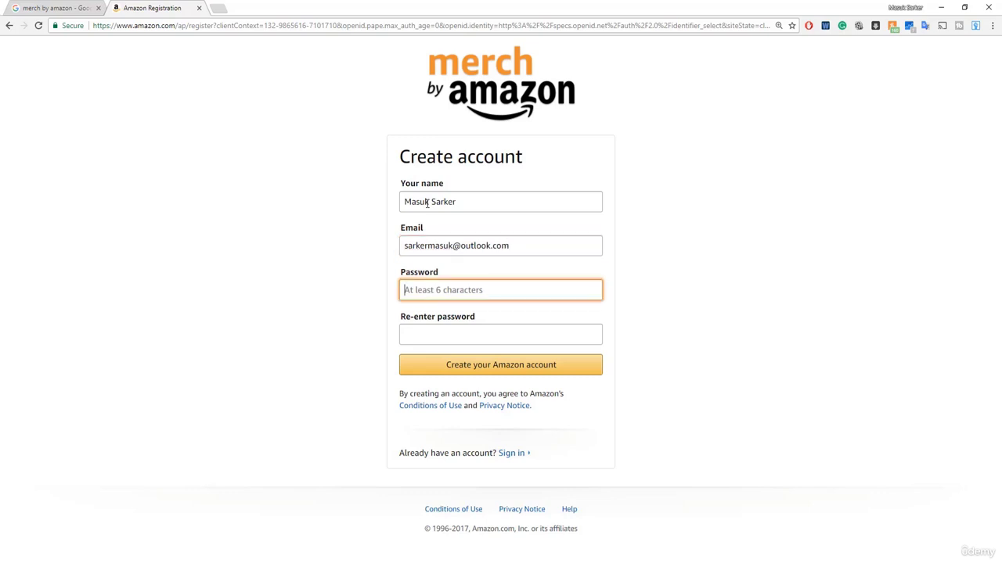
pyautogui.write('***********')
pyautogui.press('Tab')
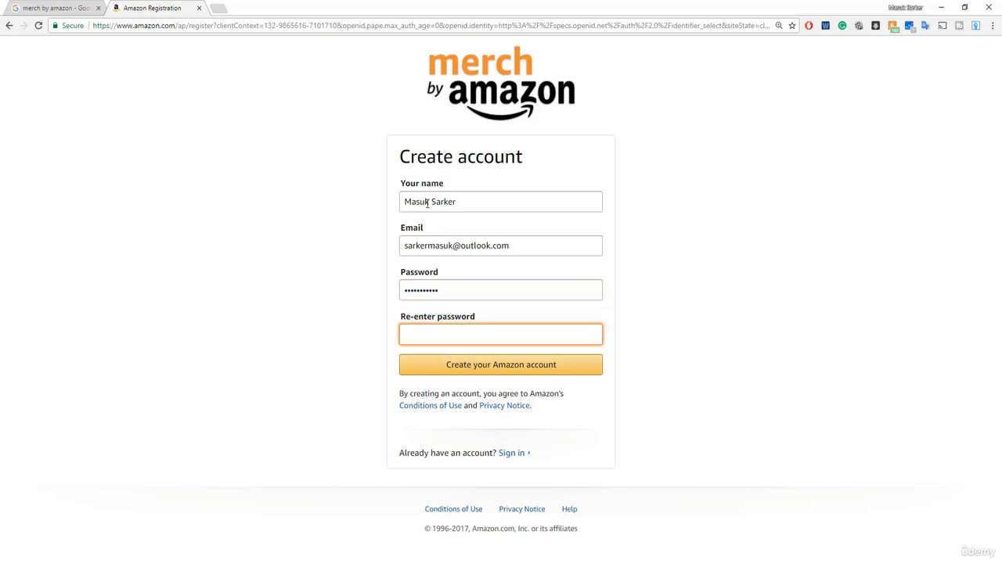
pyautogui.write('***********')
pyautogui.click(490, 375)
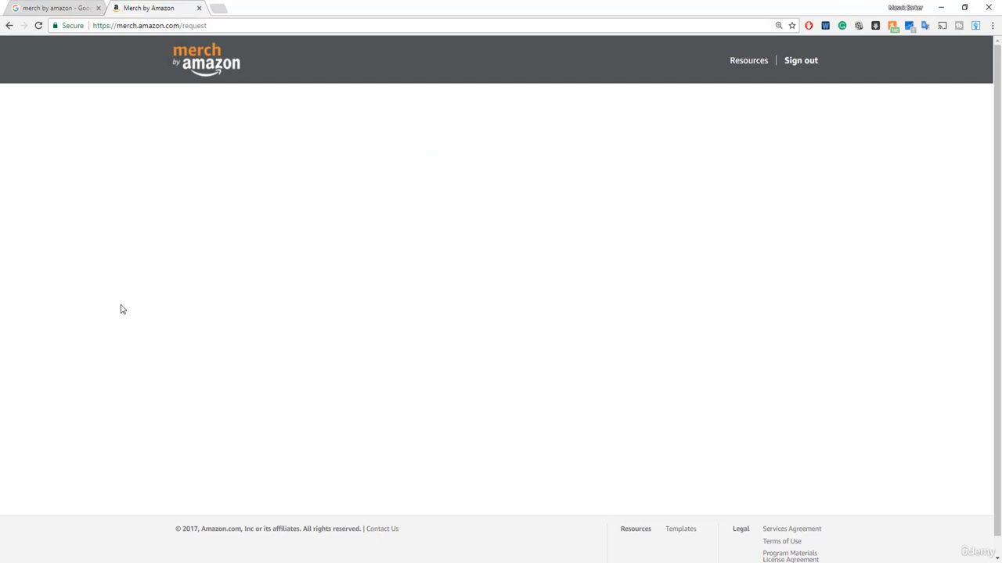
# Enter the applicant's own name as the Organization Name on the invitation form.
pyautogui.scroll(-2, 76, 311)
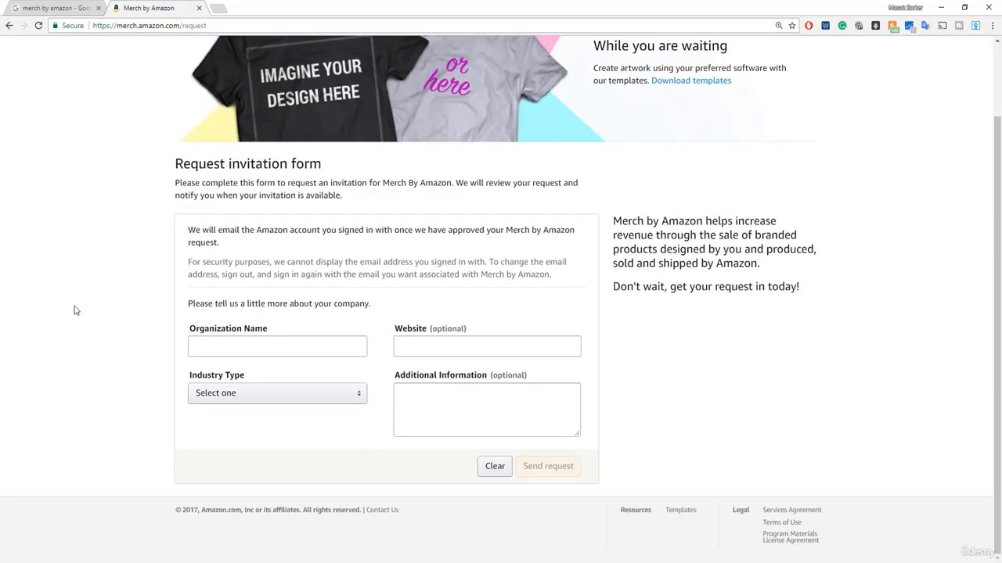
pyautogui.scroll(1, 93, 344)
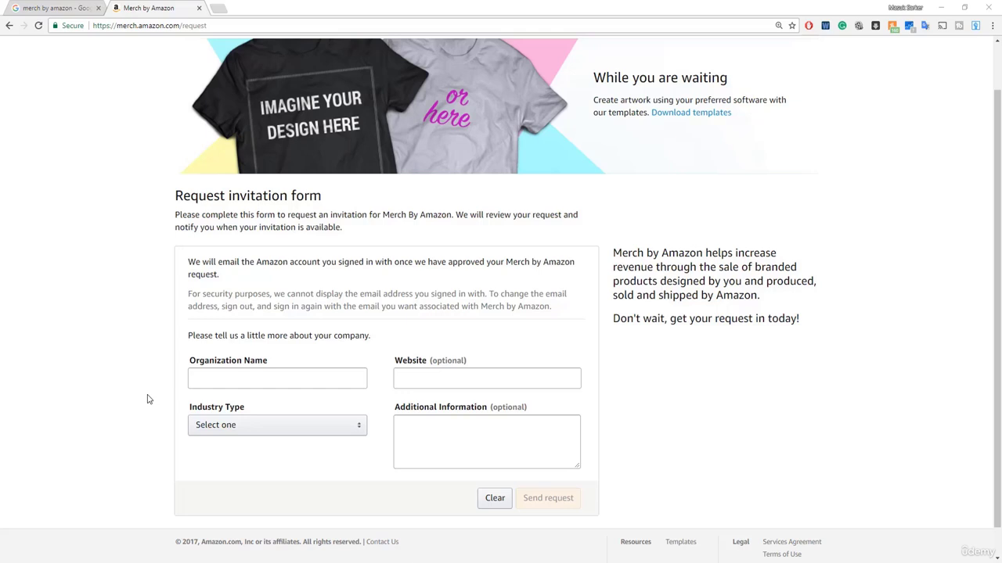
pyautogui.click(223, 383)
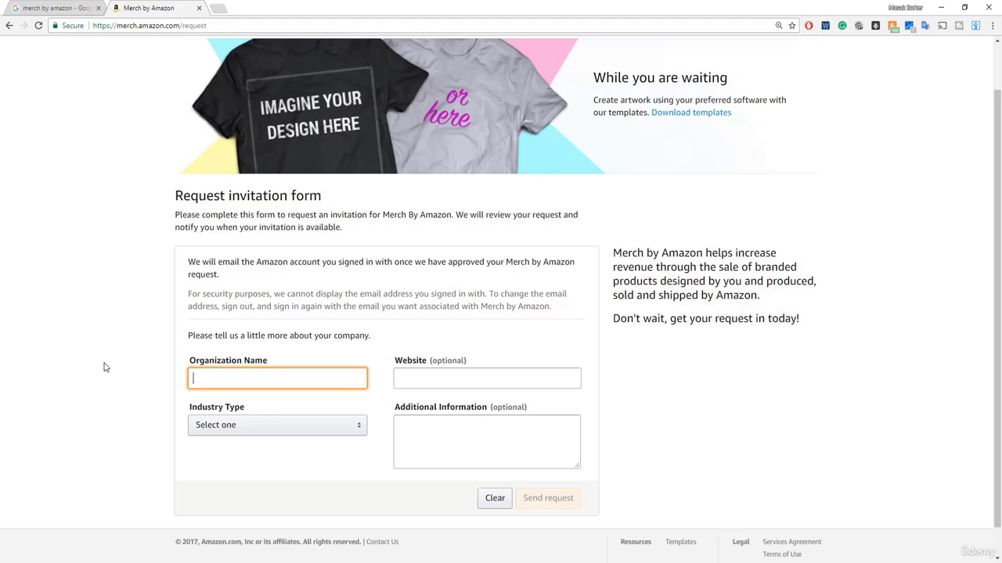
pyautogui.click(100, 366)
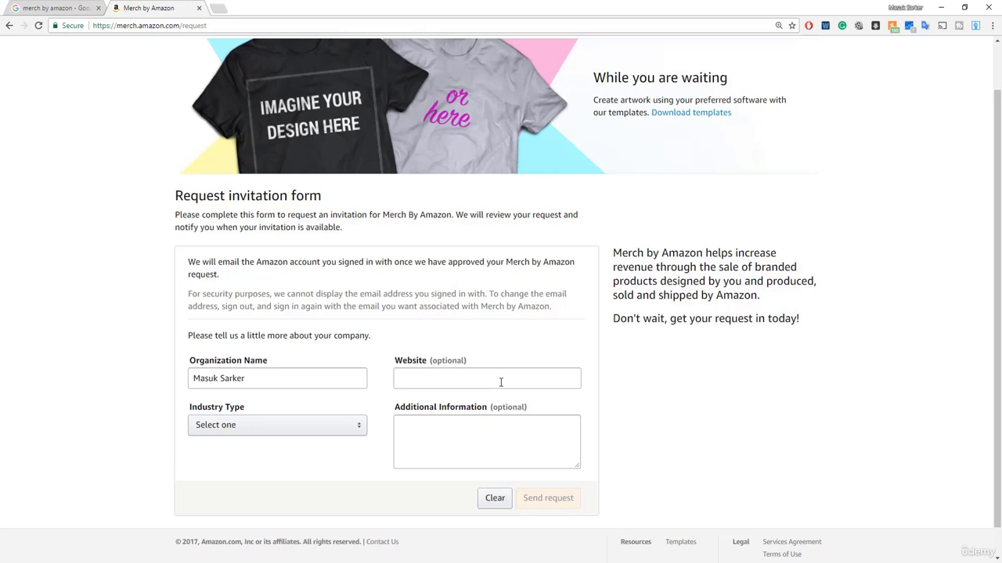
# Copy the onlineearningking.org address and paste it as the Website, without the trailing slash.
pyautogui.click(218, 8)
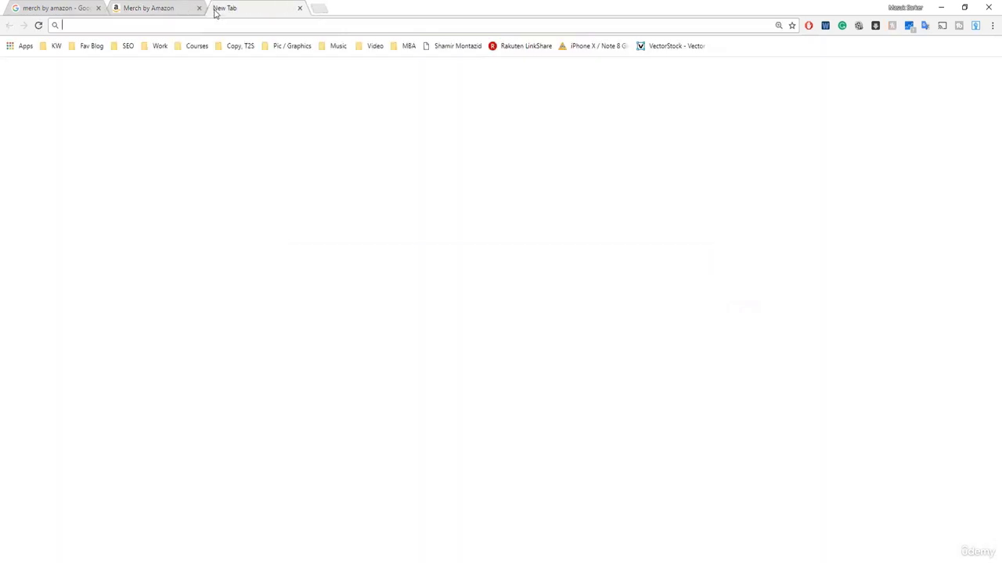
pyautogui.write('onlineearningking.org')
pyautogui.press('Return')
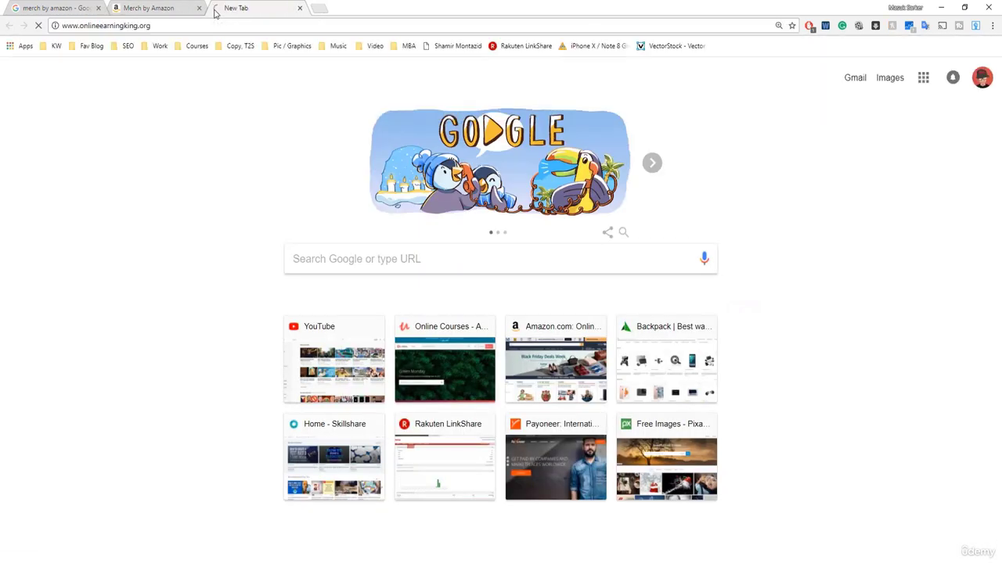
pyautogui.click(135, 27)
pyautogui.hotkey('ctrl', 'c')
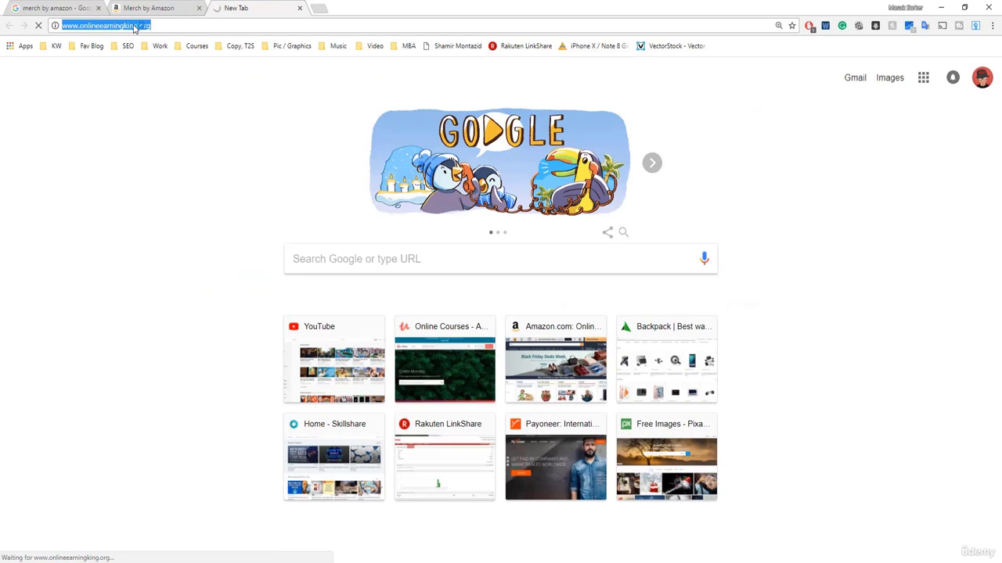
pyautogui.click(174, 8)
pyautogui.click(442, 377)
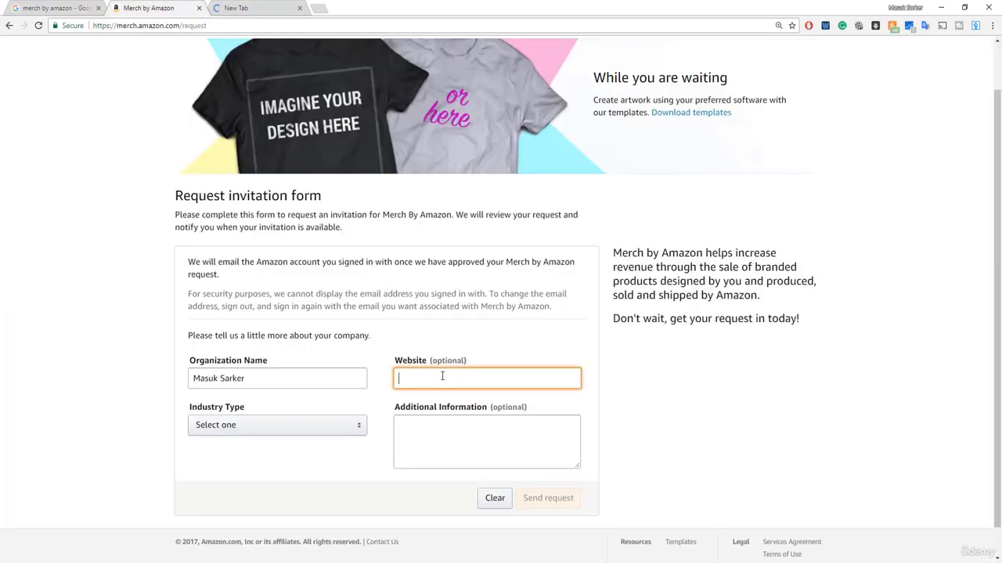
pyautogui.hotkey('ctrl', 'v')
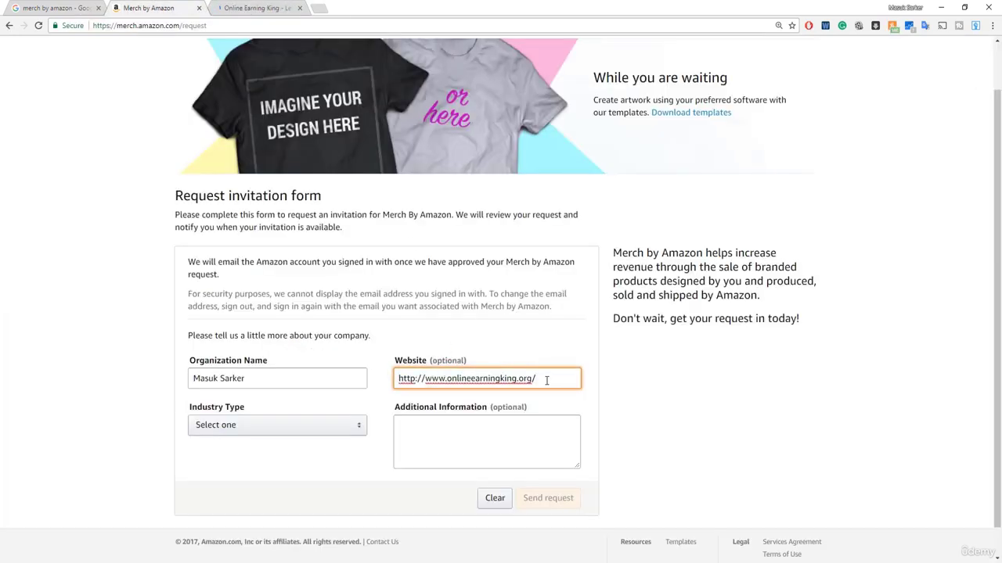
pyautogui.press('BackSpace')
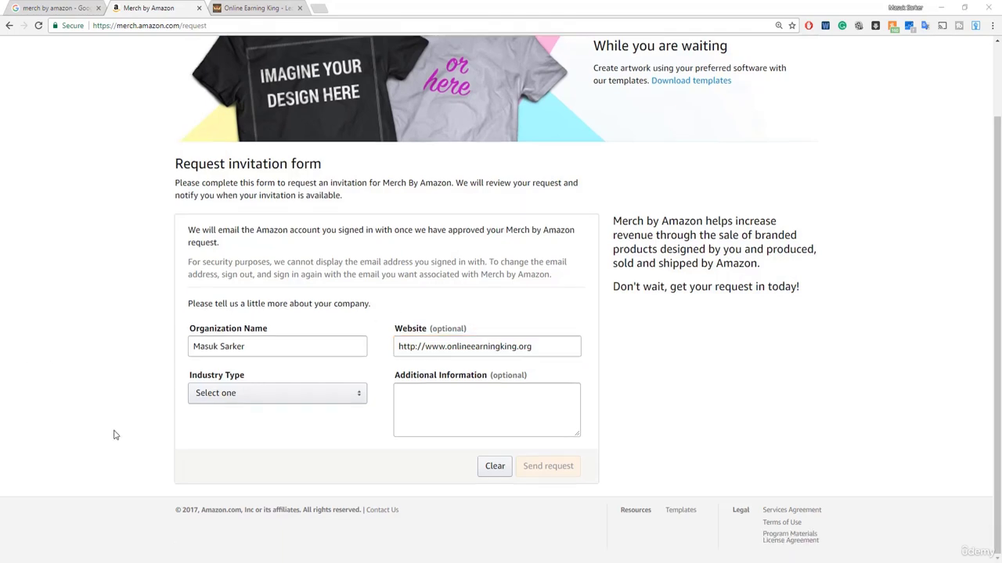
# Bring up the Industry Type dropdown list on the invitation form.
pyautogui.scroll(2, 116, 436)
pyautogui.scroll(-2, 116, 435)
pyautogui.click(283, 399)
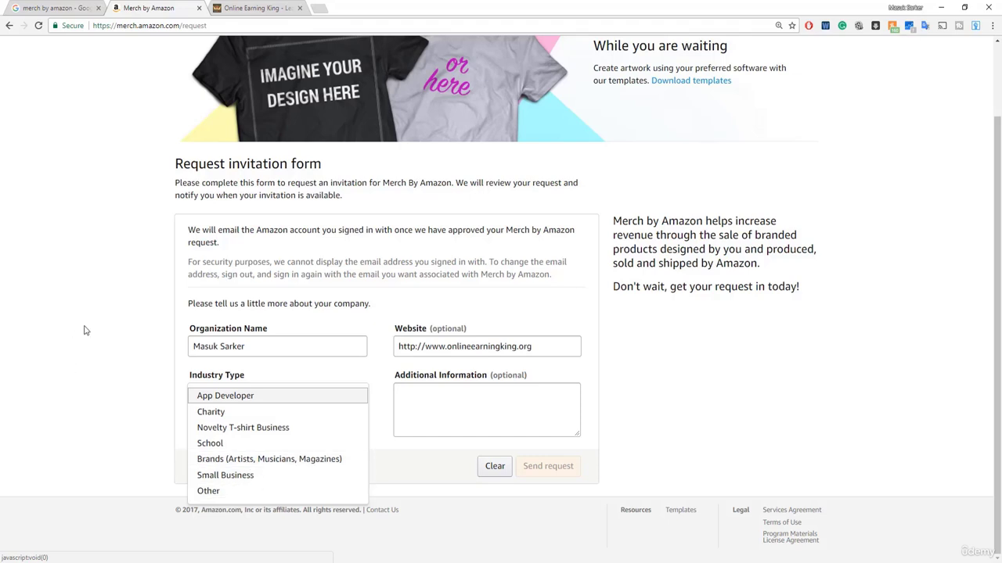
# Set Industry Type to Novelty T-shirt Business and paste the prepared paragraph into Additional Information.
pyautogui.click(245, 430)
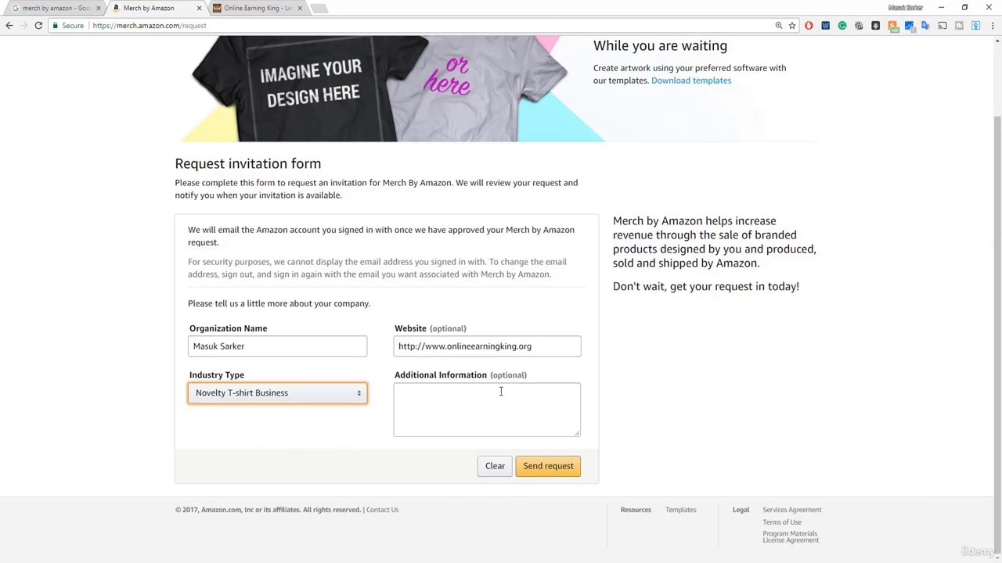
pyautogui.click(408, 399)
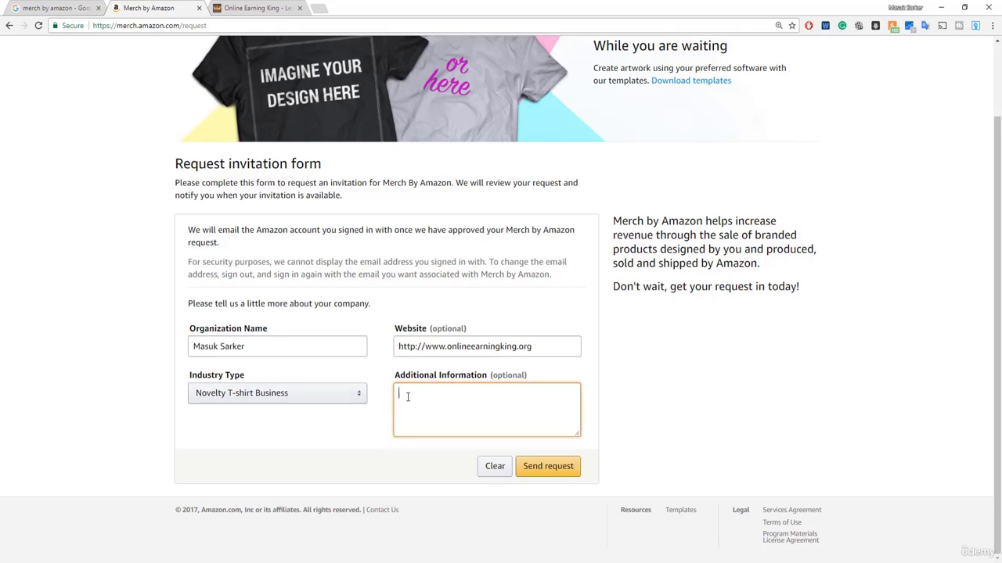
pyautogui.rightClick(407, 400)
pyautogui.click(434, 461)
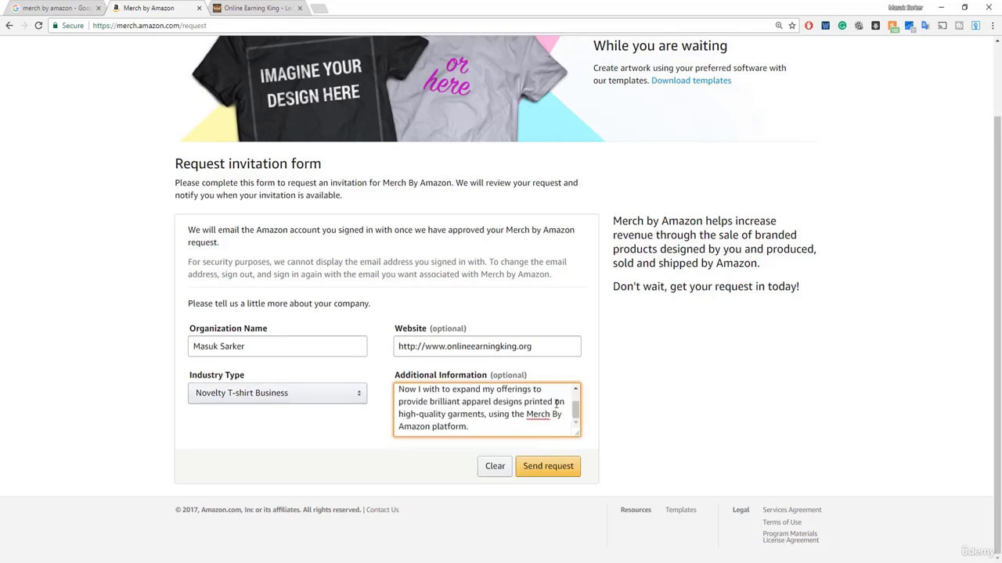
# Review the form and enlarge the Additional Information box to show the full paragraph.
pyautogui.scroll(2, 576, 409)
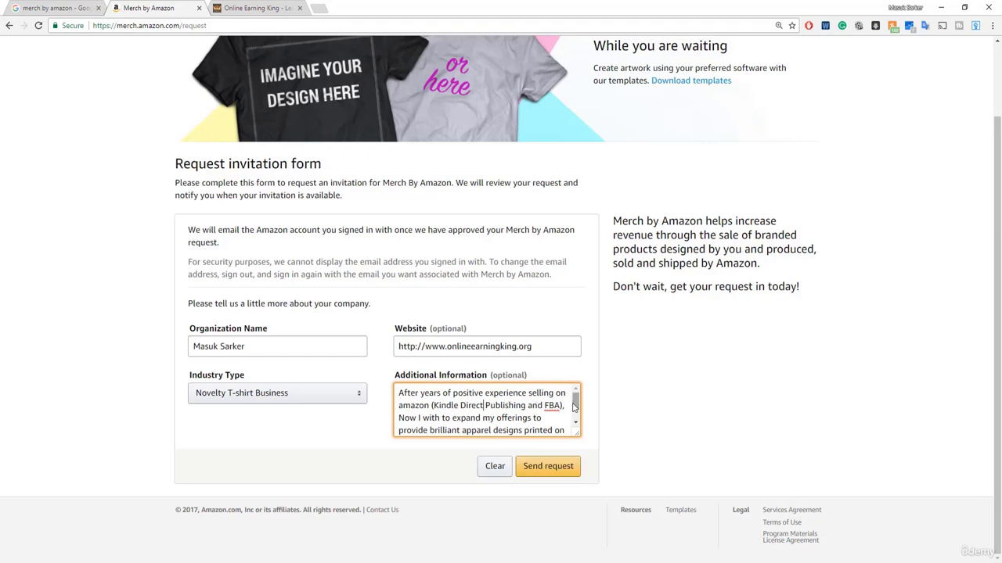
pyautogui.scroll(-1, 576, 407)
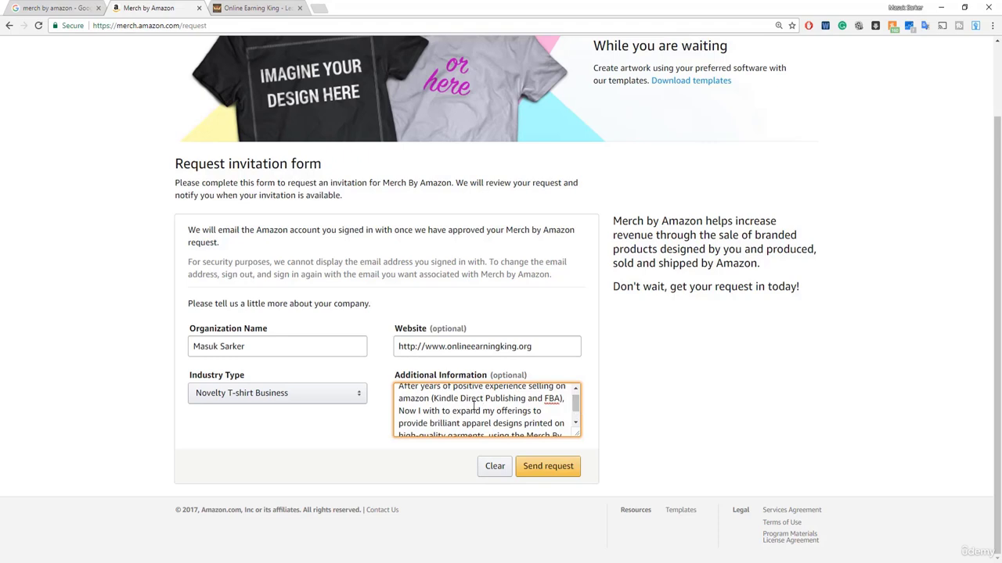
pyautogui.scroll(-1, 576, 407)
pyautogui.scroll(-1, 576, 407)
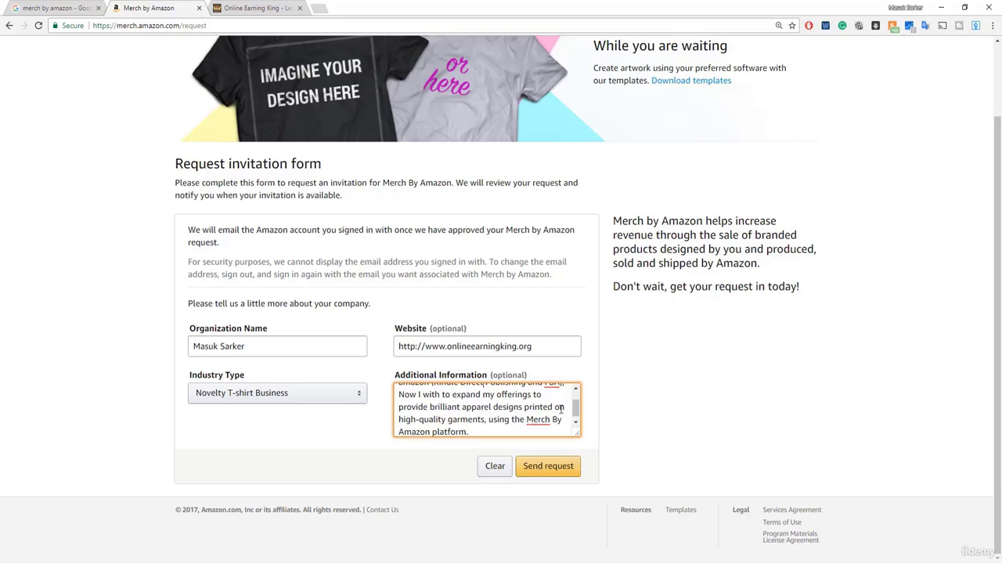
pyautogui.scroll(-1, 576, 408)
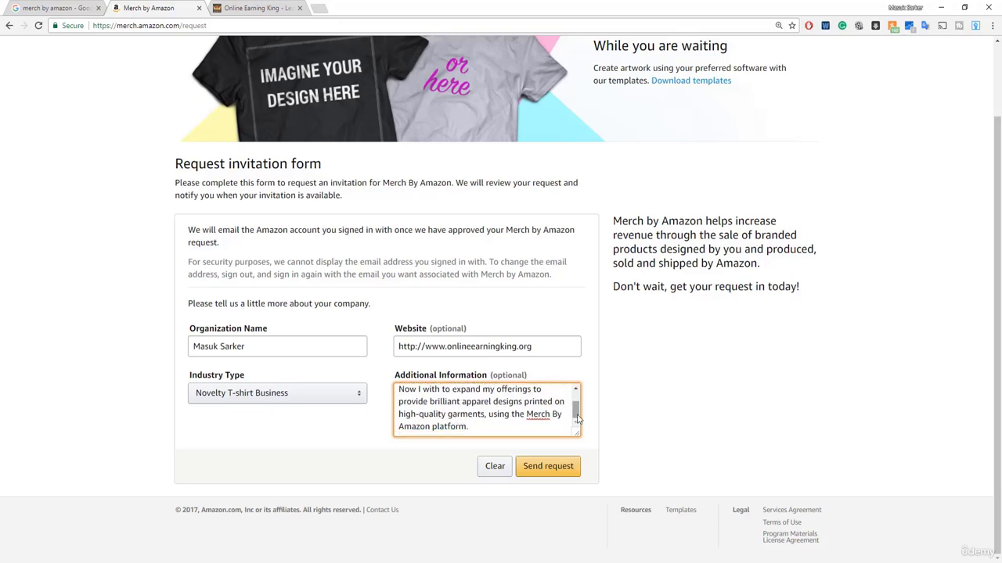
pyautogui.scroll(1, 577, 419)
pyautogui.moveTo(579, 434); pyautogui.dragTo(581, 504)
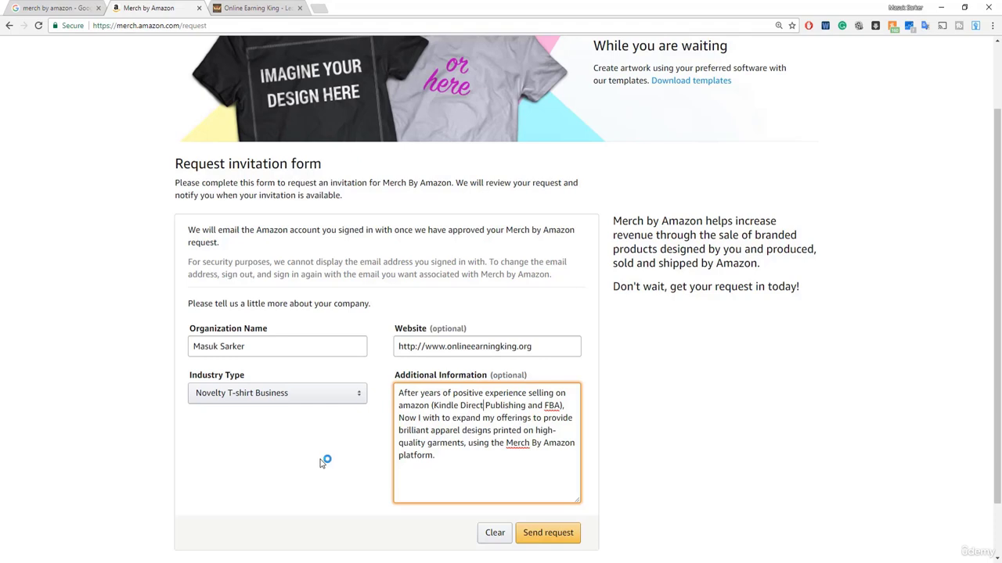
# Send the invitation request, then briefly highlight the 'Your request has been sent' heading.
pyautogui.click(550, 355)
pyautogui.click(554, 430)
pyautogui.scroll(-1, 554, 429)
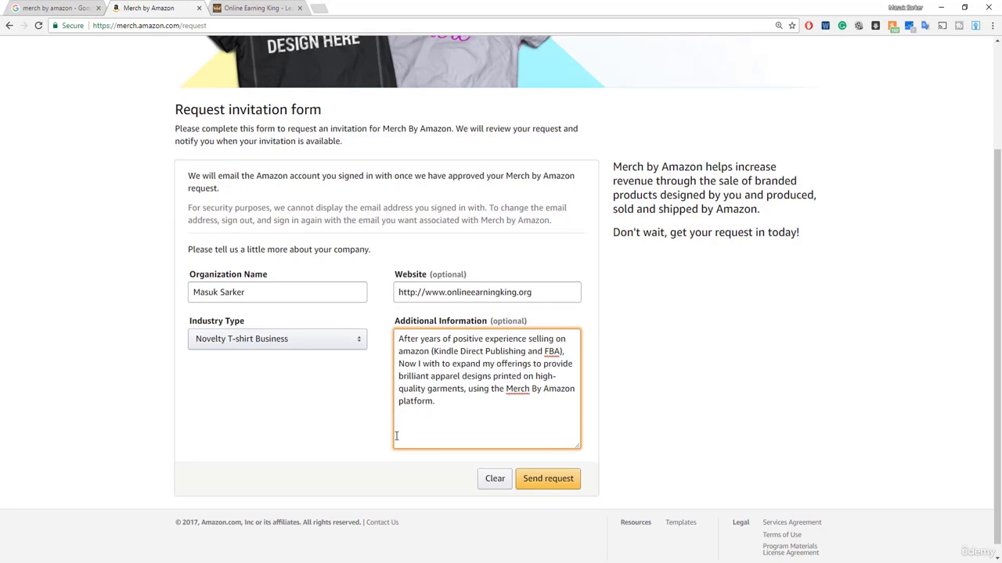
pyautogui.click(548, 483)
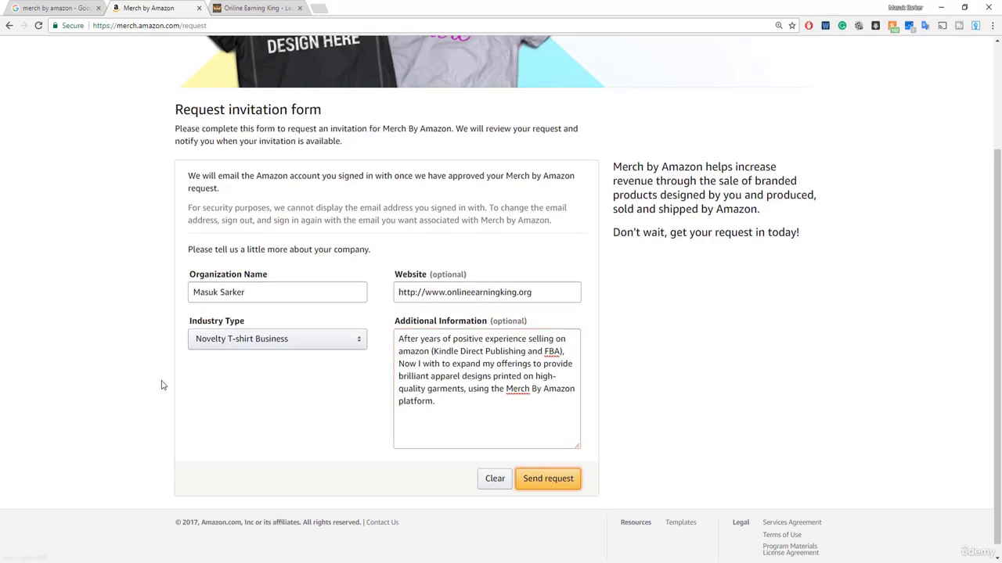
pyautogui.moveTo(182, 250); pyautogui.dragTo(417, 304)
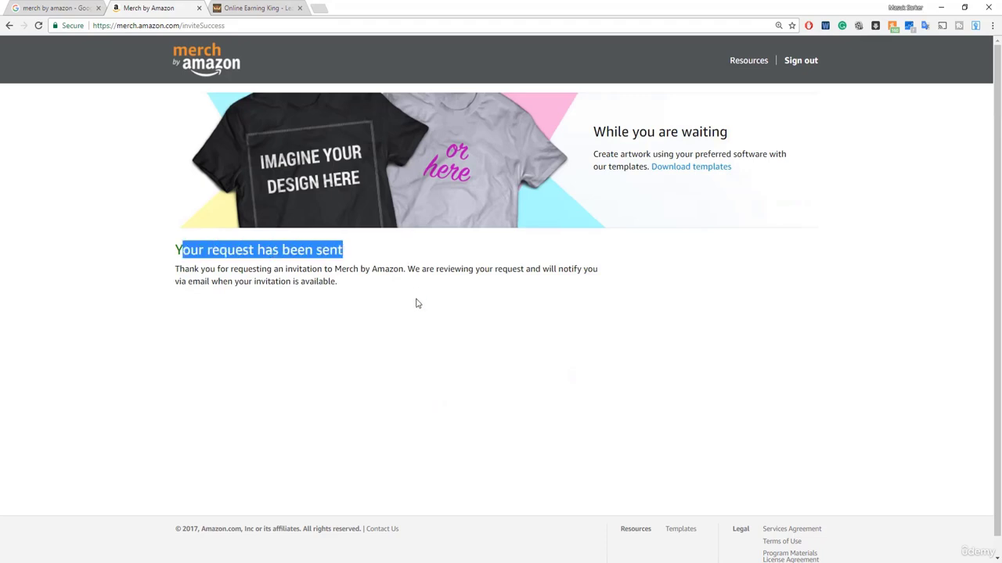
pyautogui.click(237, 334)
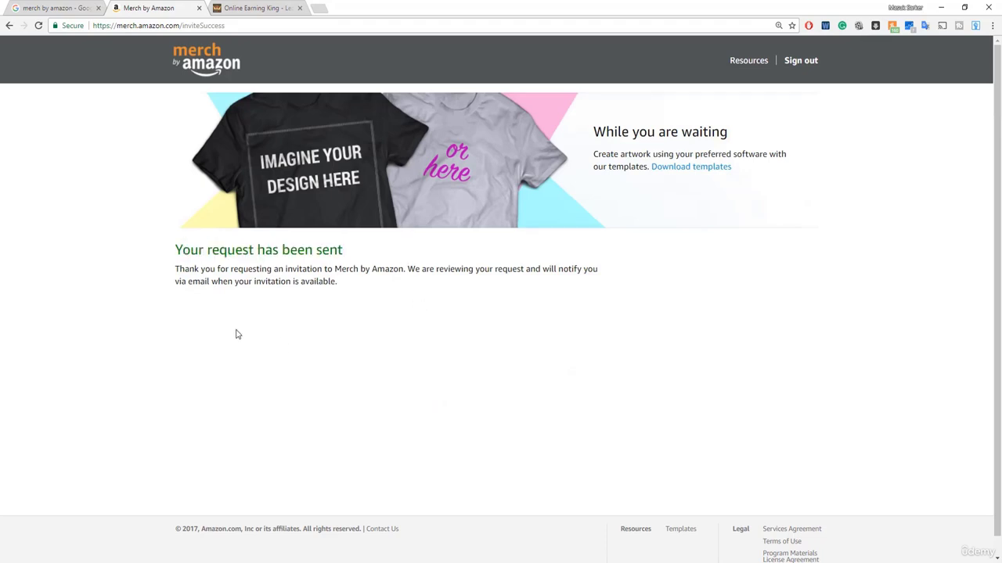